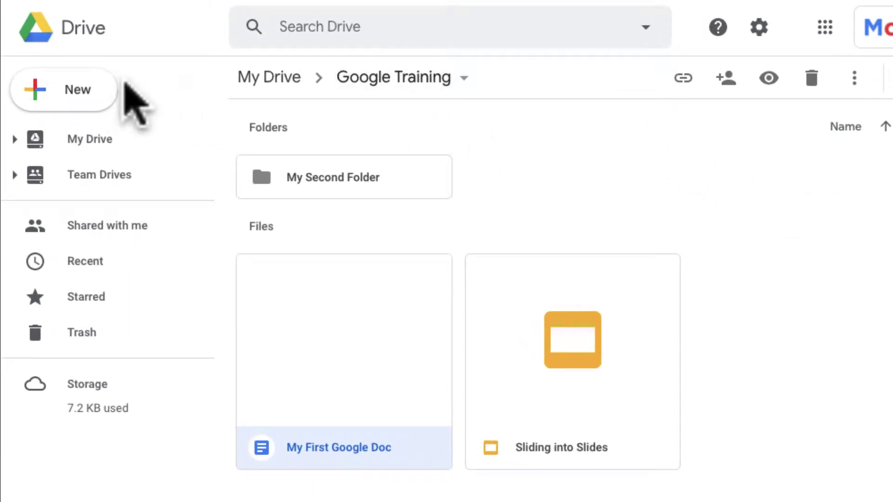
In the Google Training folder, show the New menu's Google Slides blank-or-template choices
{"action": "left_click", "coordinate": [96, 90]}
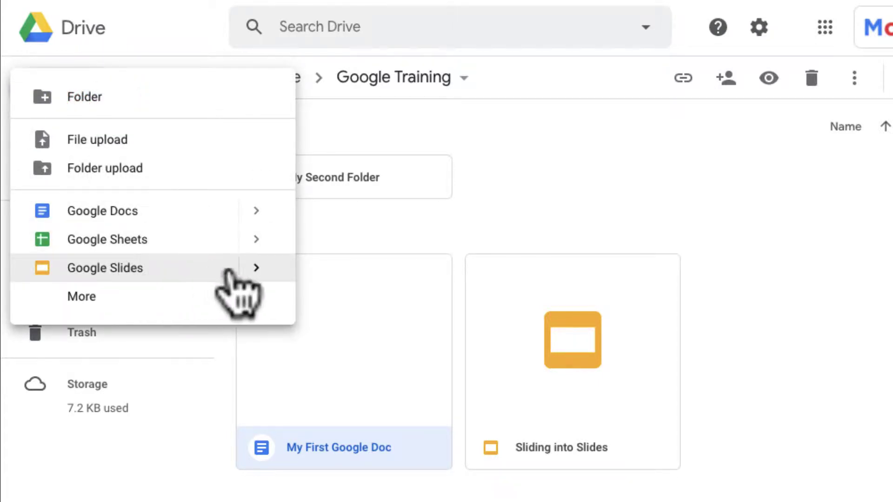
{"action": "mouse_move", "coordinate": [251, 272]}
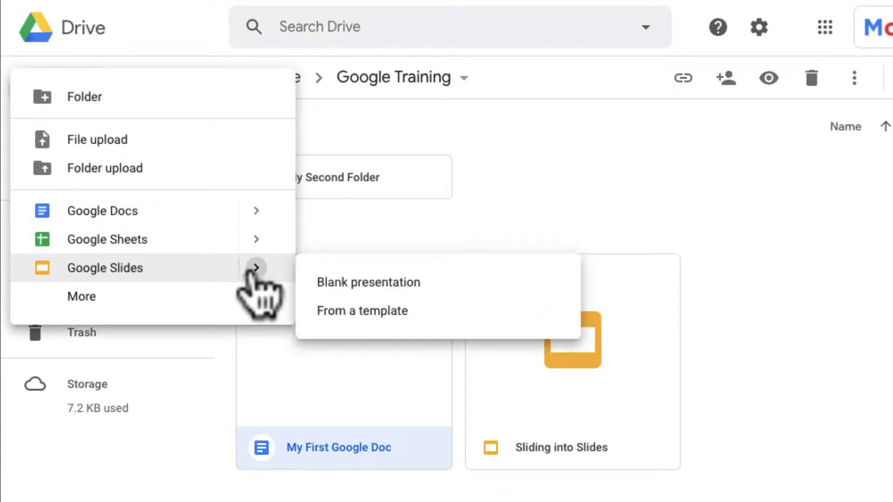
Go to the Google Slides home page through the Google apps launcher
{"action": "left_click", "coordinate": [826, 28]}
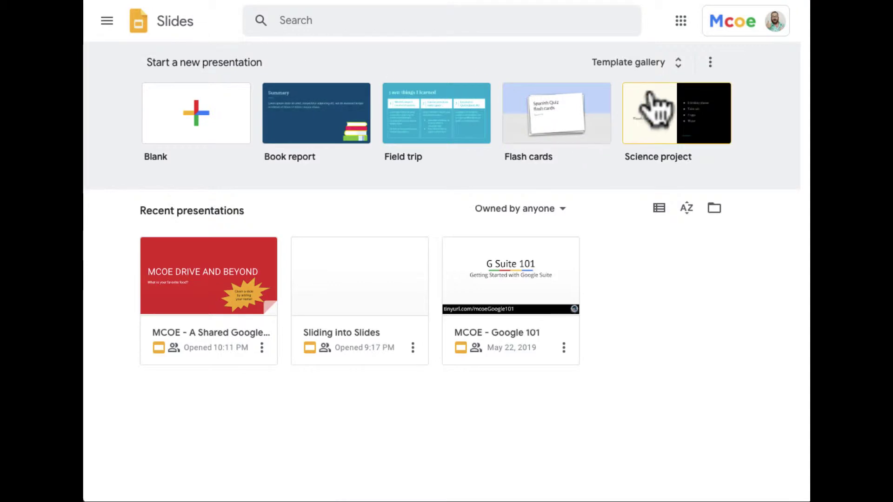
{"action": "left_click", "coordinate": [673, 65]}
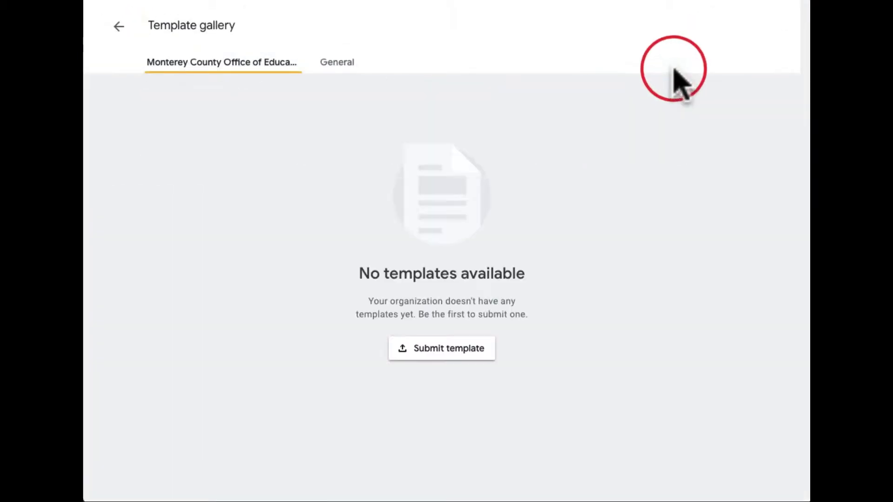
{"action": "left_click", "coordinate": [354, 64]}
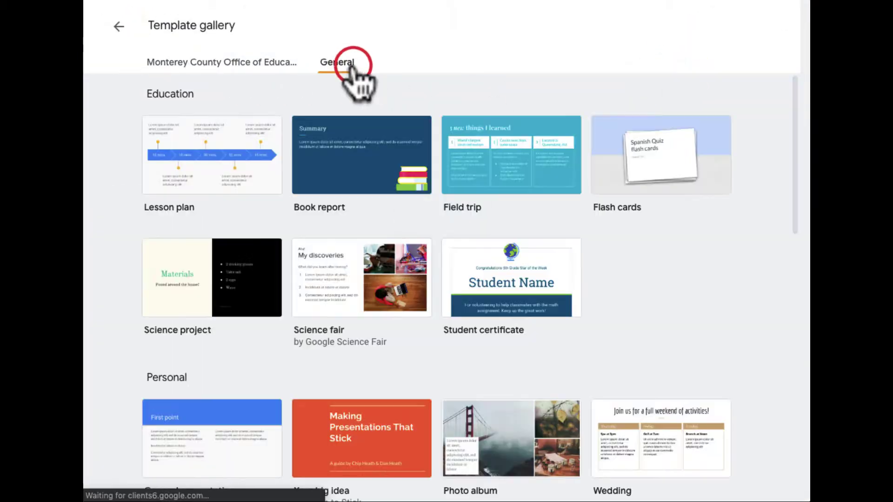
{"action": "scroll", "coordinate": [369, 222], "scroll_direction": "down", "scroll_amount": 10}
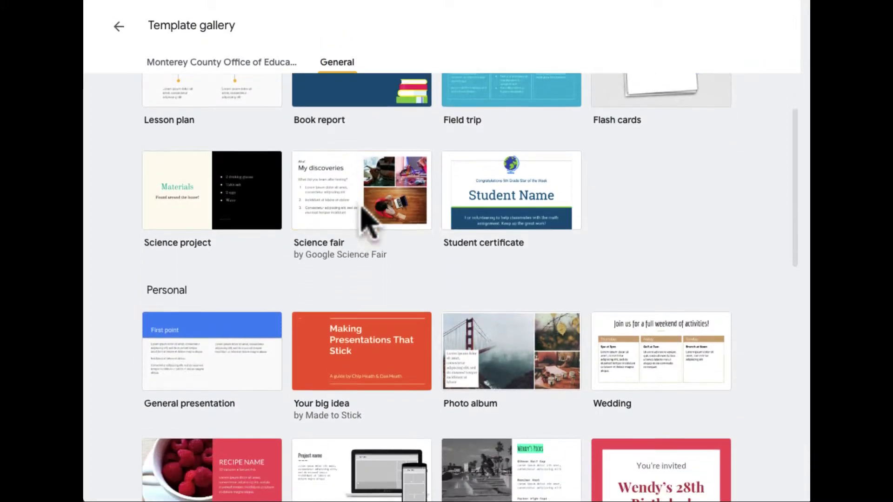
{"action": "scroll", "coordinate": [365, 222], "scroll_direction": "down", "scroll_amount": 5}
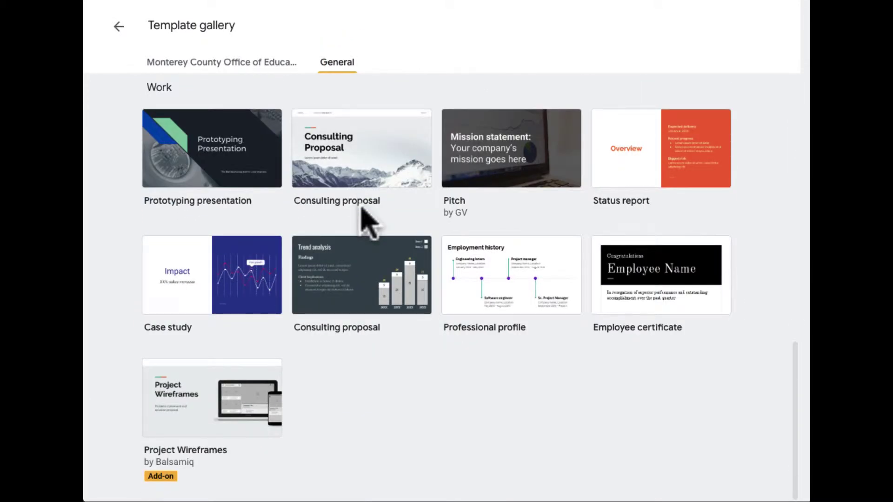
{"action": "scroll", "coordinate": [362, 208], "scroll_direction": "up", "scroll_amount": 1}
{"action": "scroll", "coordinate": [358, 211], "scroll_direction": "up", "scroll_amount": 8}
{"action": "left_click", "coordinate": [120, 27]}
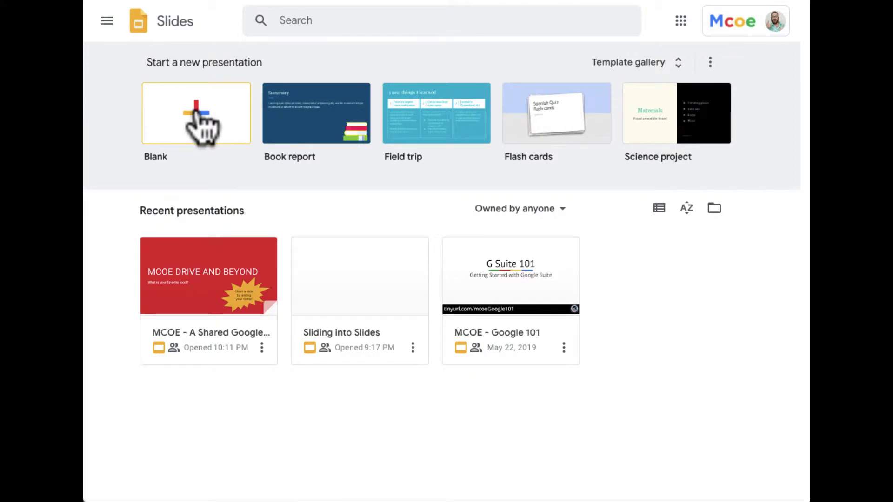
Create a blank presentation and rename it 'My first Google Slide'
{"action": "left_click", "coordinate": [195, 113]}
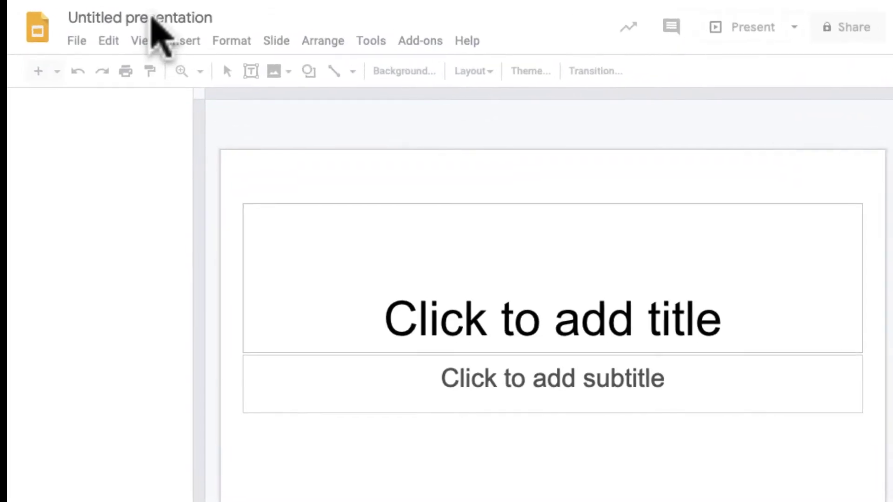
{"action": "left_click", "coordinate": [185, 14]}
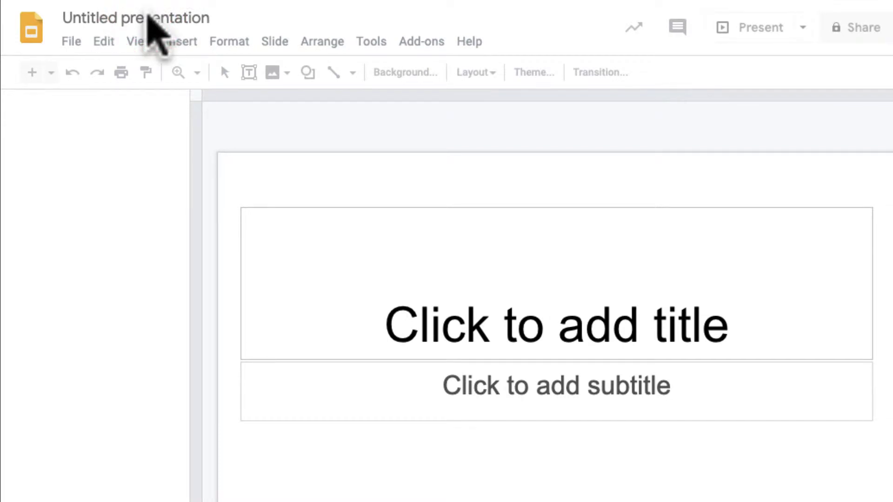
{"action": "left_click", "coordinate": [149, 19]}
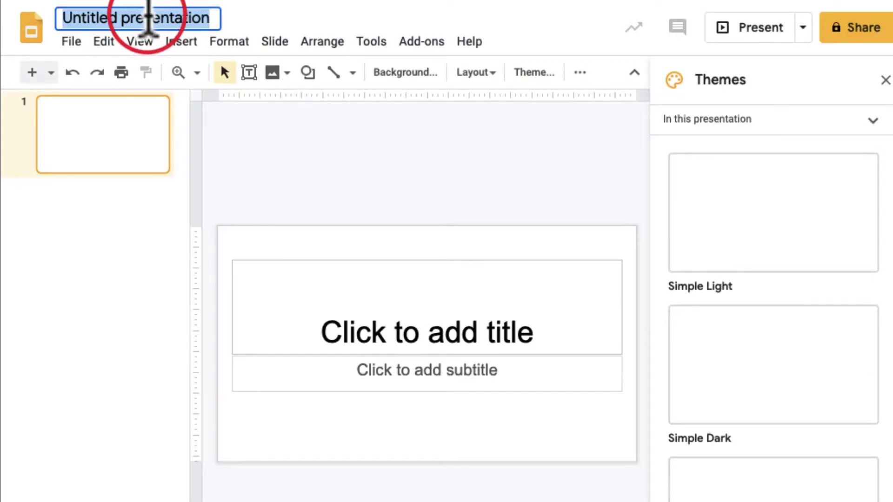
{"action": "type", "text": "My firs"}
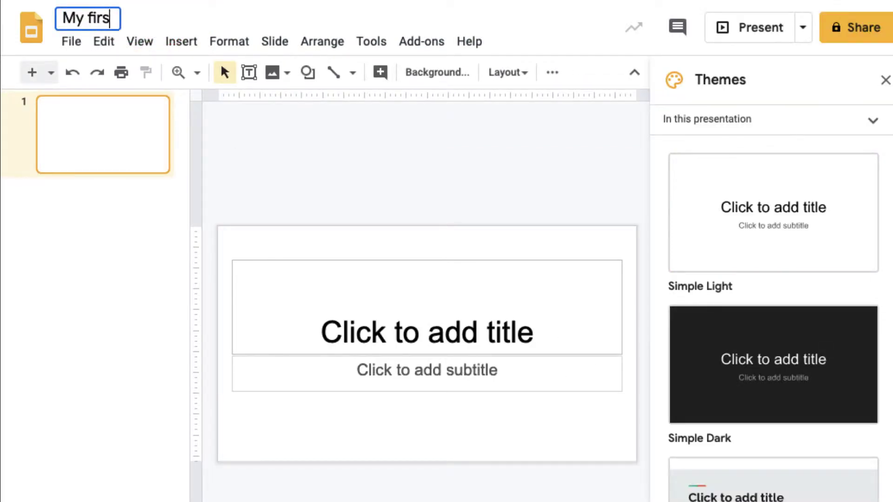
{"action": "type", "text": "t Googl"}
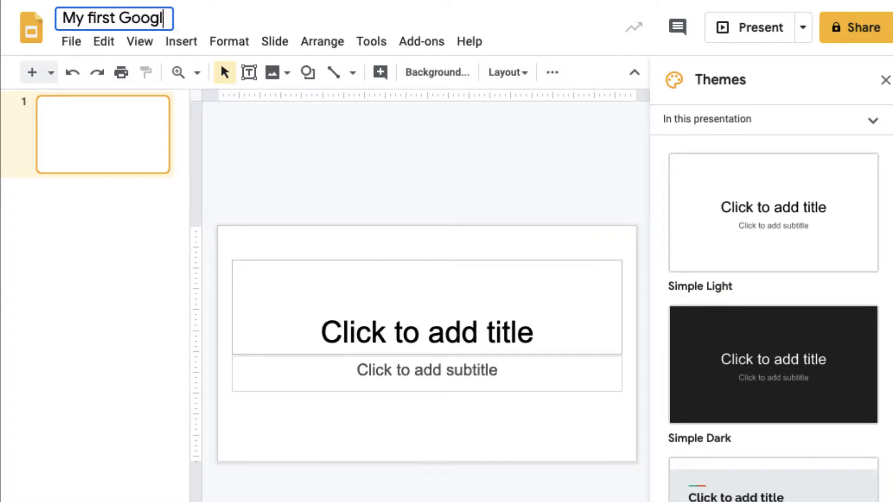
{"action": "type", "text": "e Slide"}
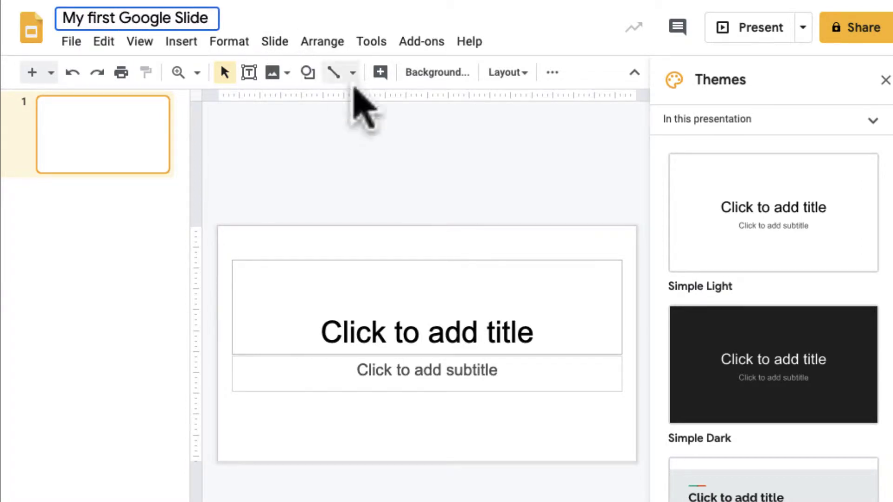
{"action": "left_click", "coordinate": [534, 12]}
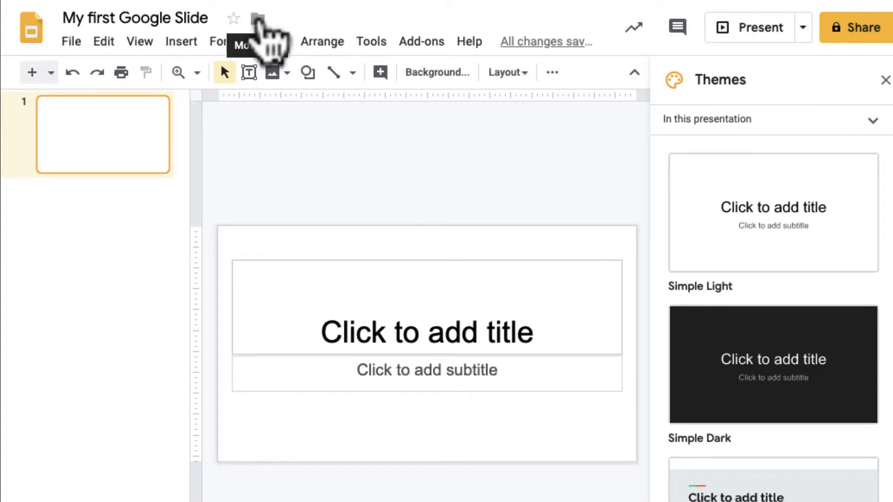
Move 'My first Google Slide' from My Drive into the Google Training folder
{"action": "left_click", "coordinate": [258, 20]}
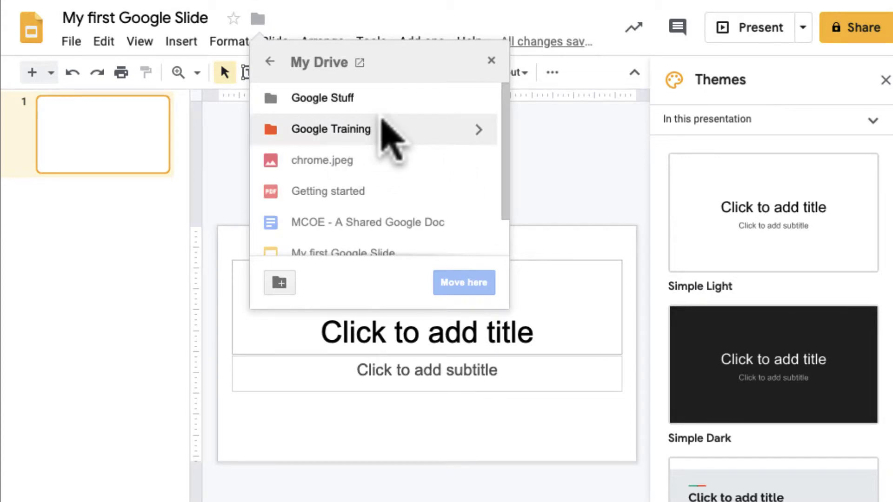
{"action": "left_click", "coordinate": [478, 129]}
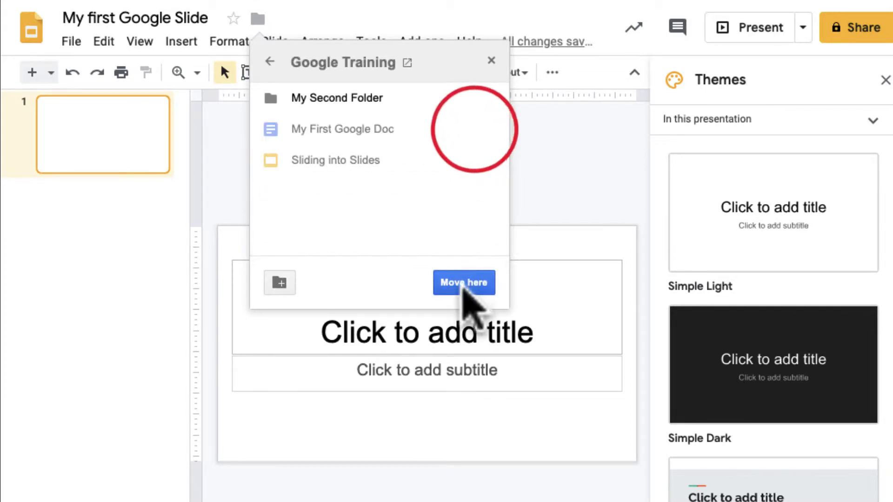
{"action": "left_click", "coordinate": [464, 285]}
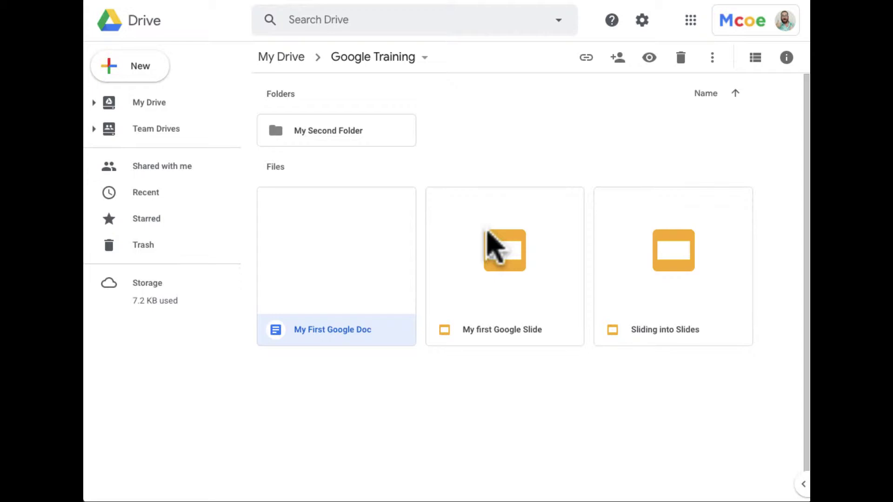
{"action": "left_click", "coordinate": [410, 28]}
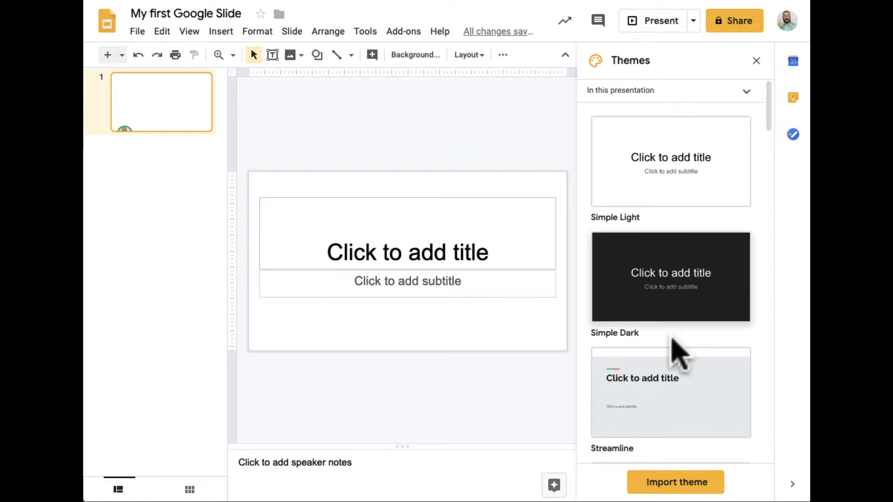
Apply the dark blue Marina theme with green accents and close the Themes panel
{"action": "scroll", "coordinate": [674, 354], "scroll_direction": "down", "scroll_amount": 5}
{"action": "scroll", "coordinate": [672, 339], "scroll_direction": "down", "scroll_amount": 8}
{"action": "scroll", "coordinate": [679, 353], "scroll_direction": "down", "scroll_amount": 8}
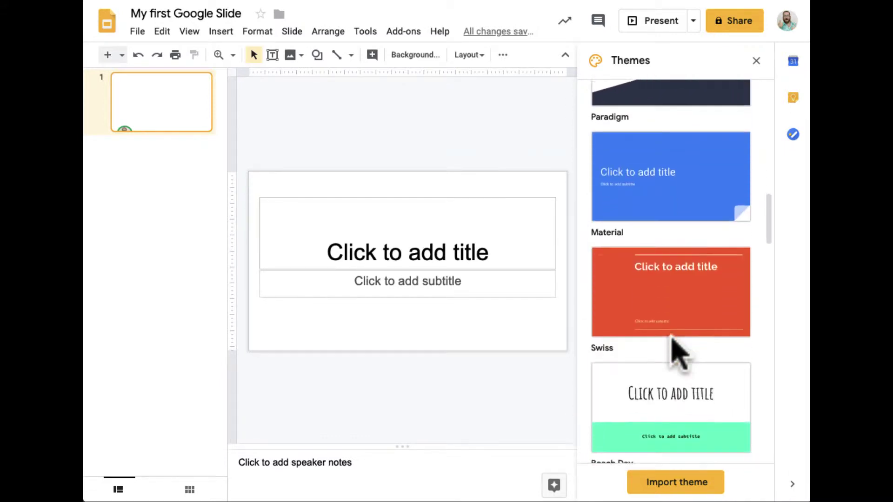
{"action": "scroll", "coordinate": [679, 355], "scroll_direction": "down", "scroll_amount": 6}
{"action": "scroll", "coordinate": [678, 355], "scroll_direction": "down", "scroll_amount": 7}
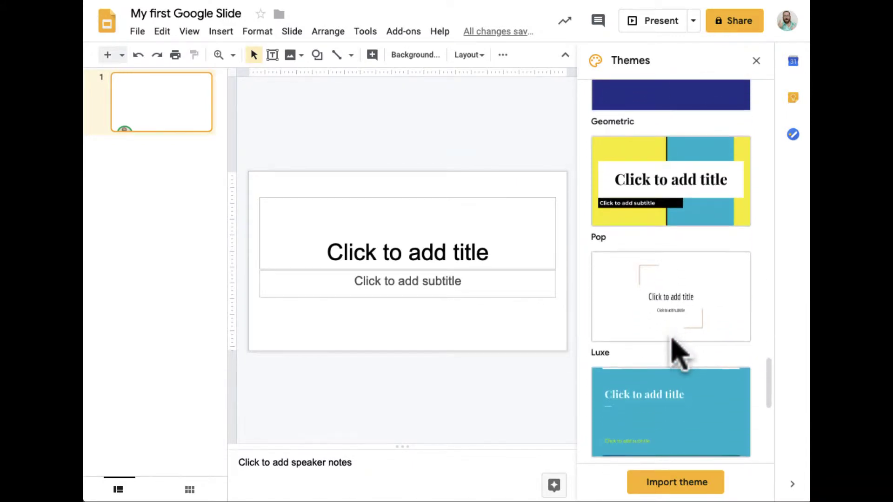
{"action": "scroll", "coordinate": [678, 356], "scroll_direction": "down", "scroll_amount": 4}
{"action": "scroll", "coordinate": [672, 342], "scroll_direction": "down", "scroll_amount": 3}
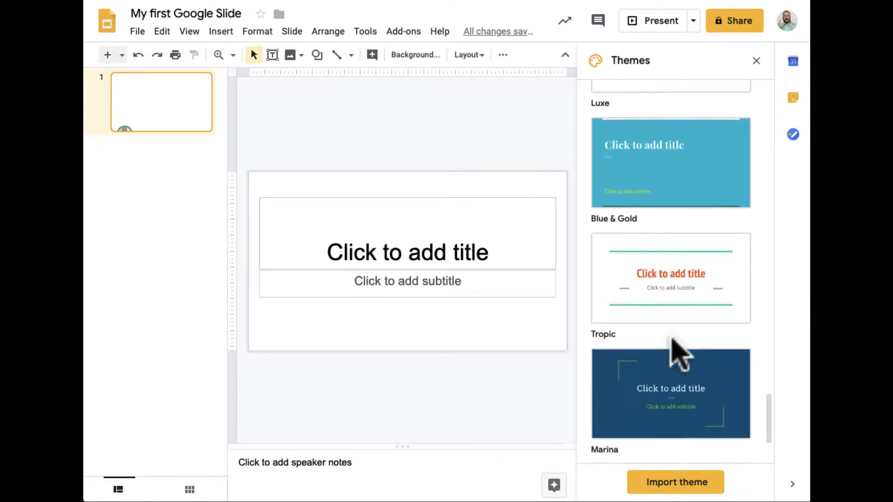
{"action": "left_click", "coordinate": [671, 374]}
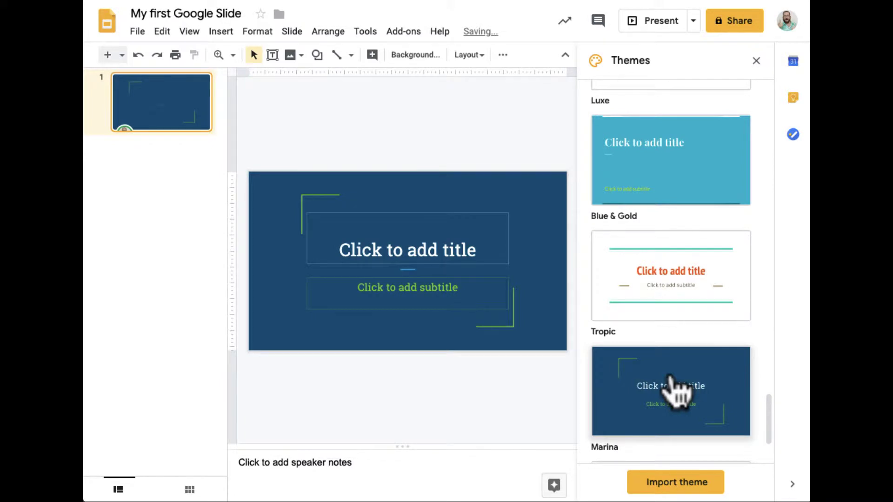
{"action": "left_click", "coordinate": [756, 61]}
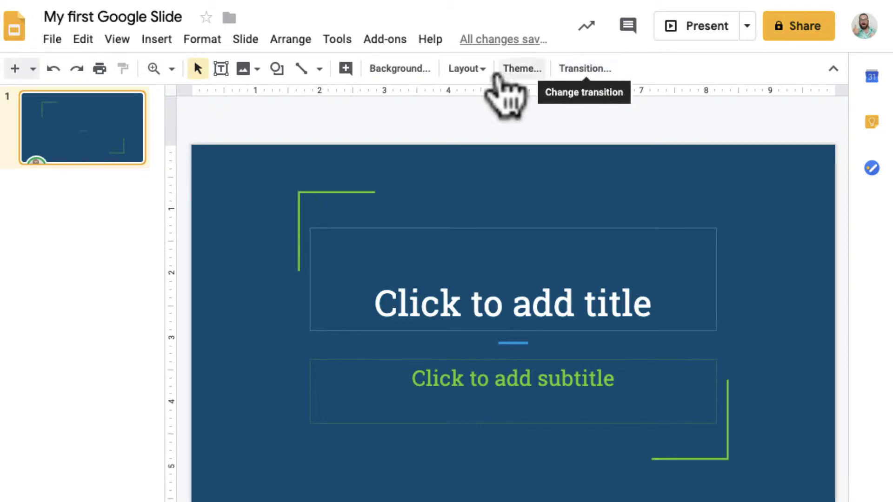
Select the empty 'Click to add title' placeholder on the Marina title slide
{"action": "left_click", "coordinate": [499, 275]}
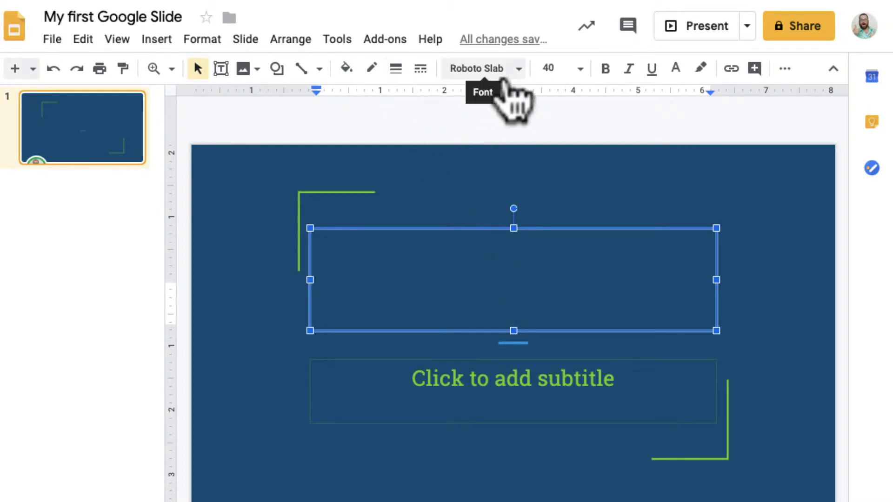
{"action": "left_click", "coordinate": [571, 144]}
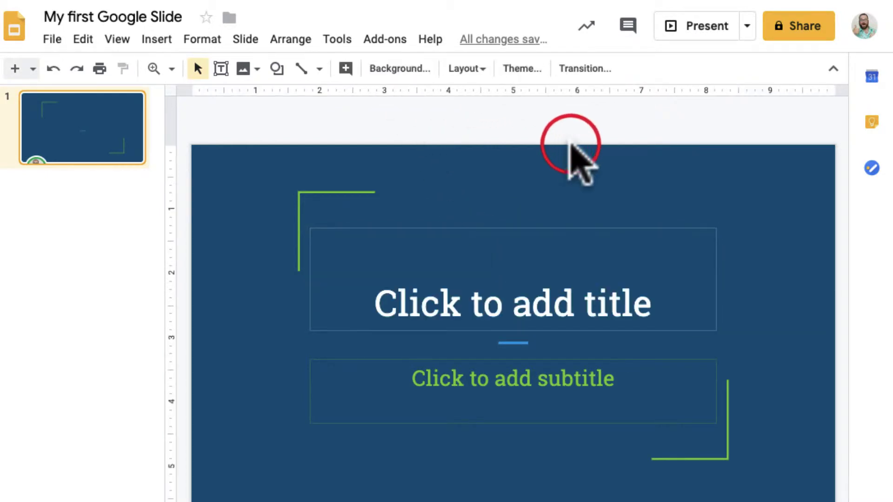
{"action": "left_click", "coordinate": [458, 289]}
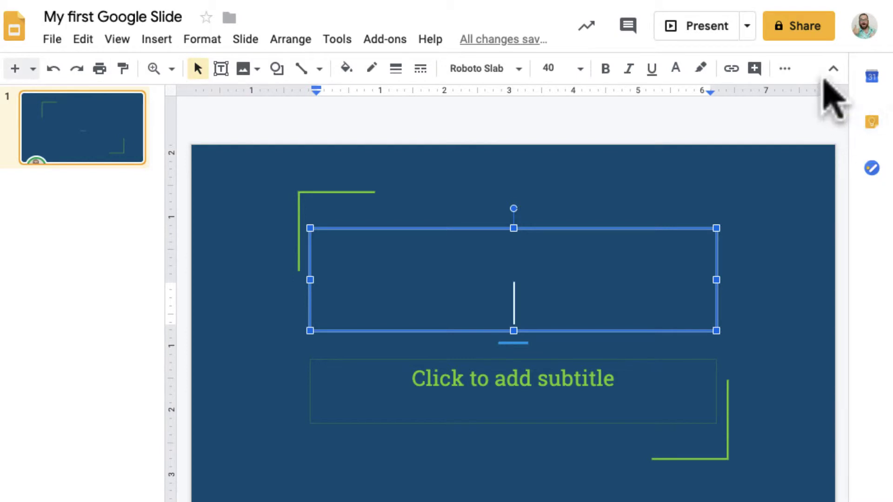
{"action": "left_click", "coordinate": [785, 71]}
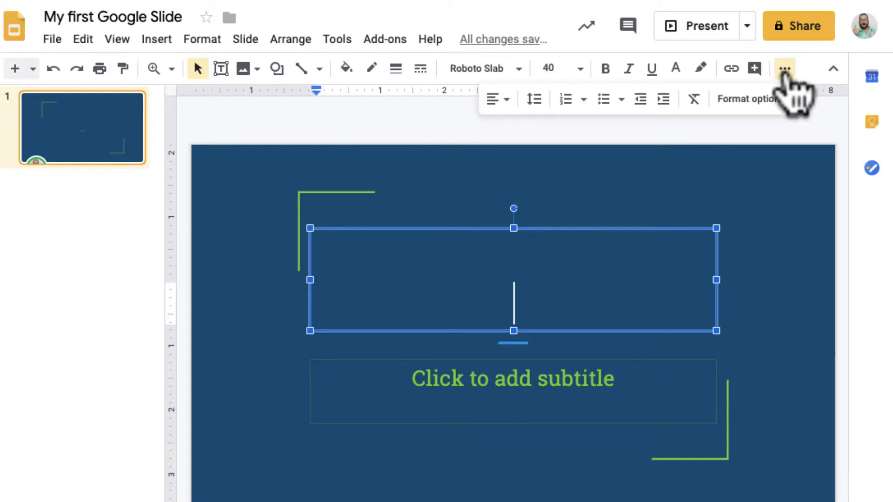
{"action": "left_click", "coordinate": [785, 69]}
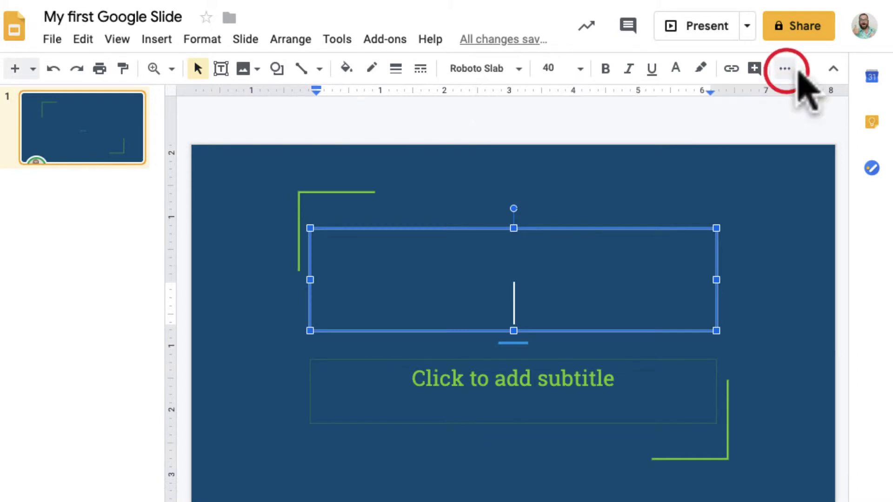
{"action": "left_click", "coordinate": [873, 79]}
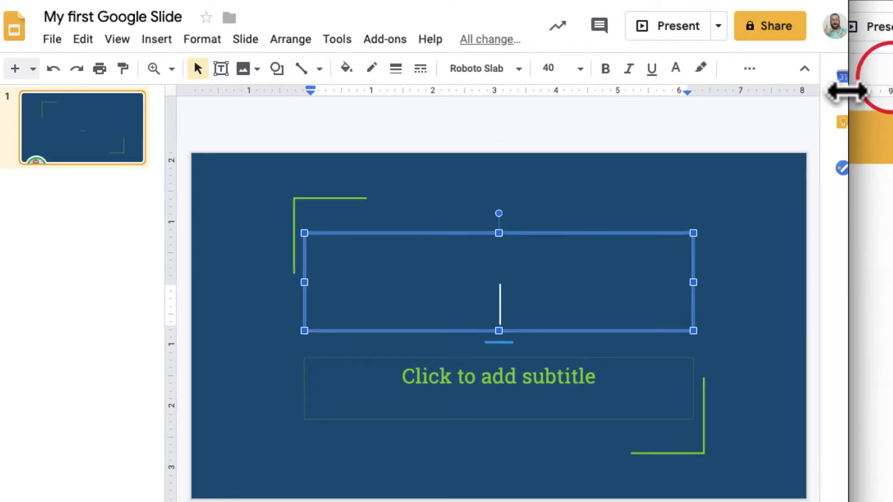
{"action": "left_click_drag", "start_coordinate": [846, 92], "coordinate": [882, 92]}
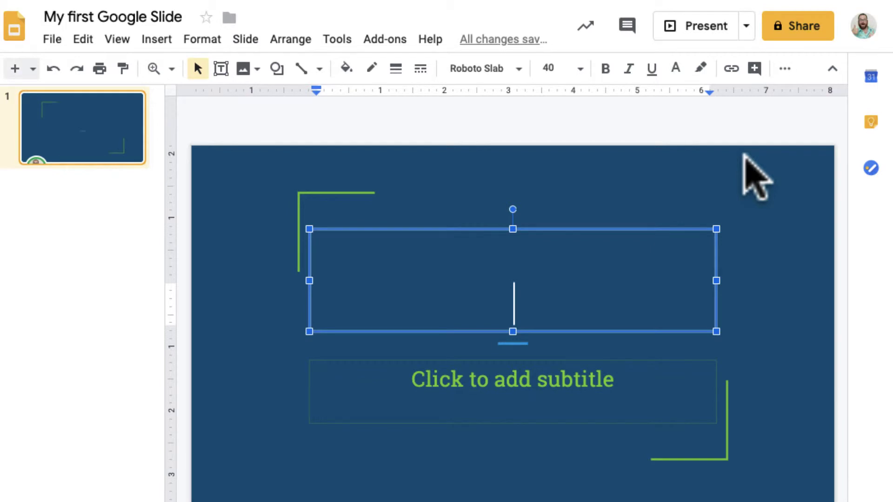
Title the first slide 'Title Here', discard an extra slide, and show new-slide layouts
{"action": "left_click", "coordinate": [611, 284]}
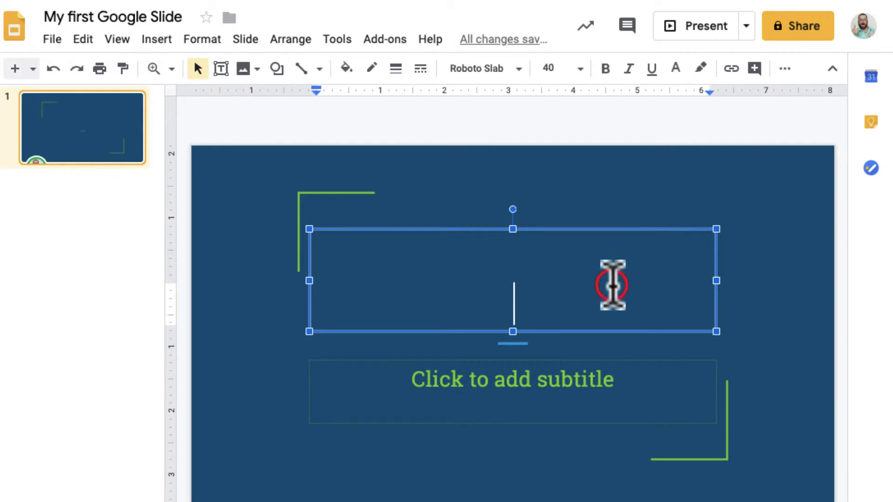
{"action": "type", "text": "Title Here"}
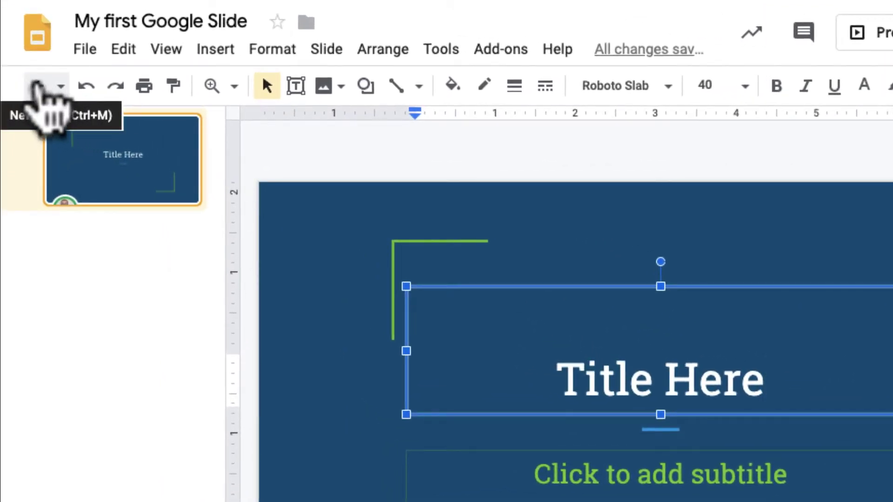
{"action": "left_click", "coordinate": [37, 85]}
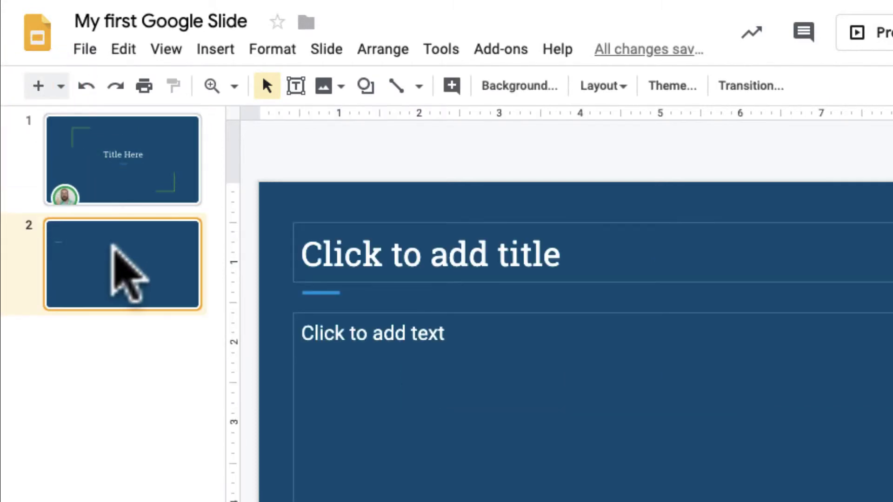
{"action": "key", "text": "Delete"}
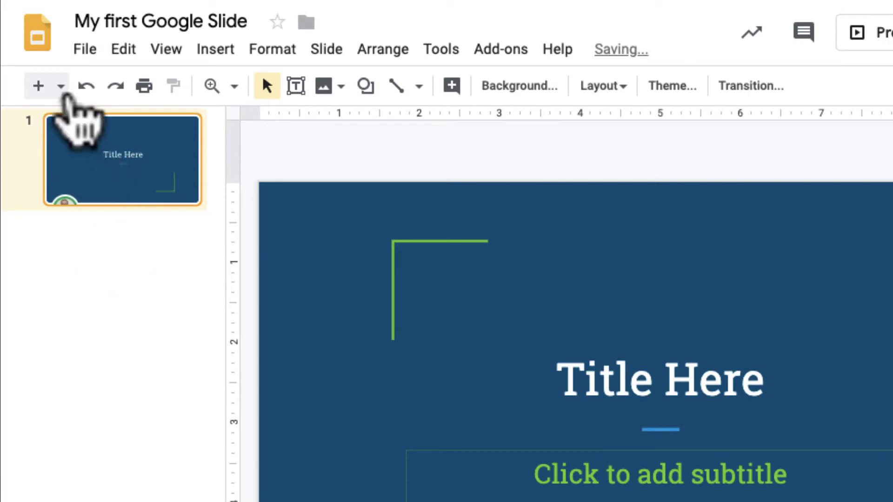
{"action": "left_click", "coordinate": [61, 86]}
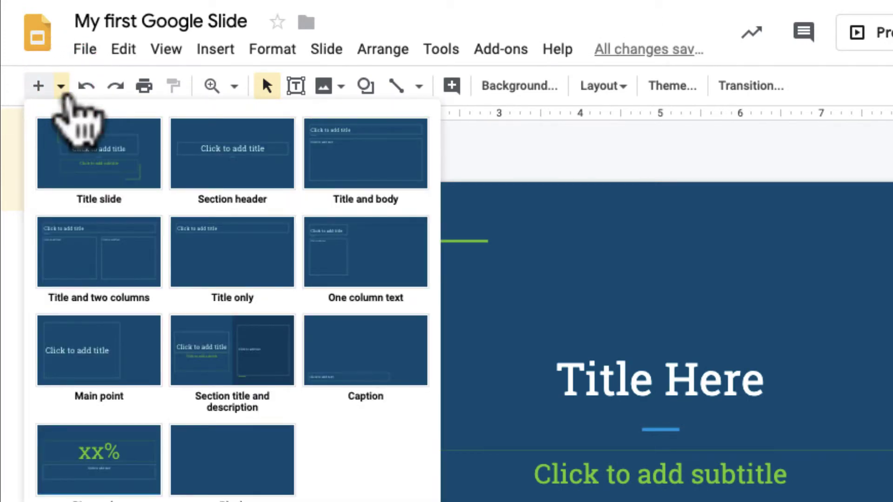
Add a Title and body slide titled 'Subtitle' with its body box narrowed to the left half
{"action": "left_click", "coordinate": [342, 141]}
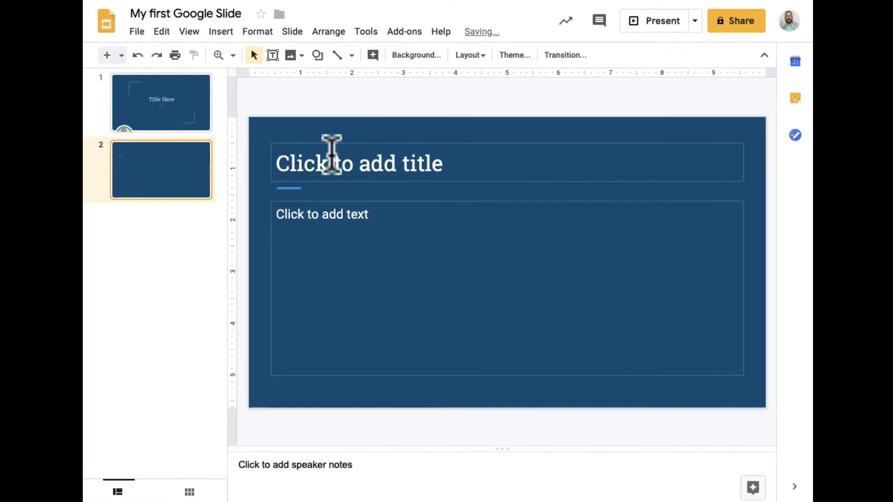
{"action": "left_click", "coordinate": [331, 153]}
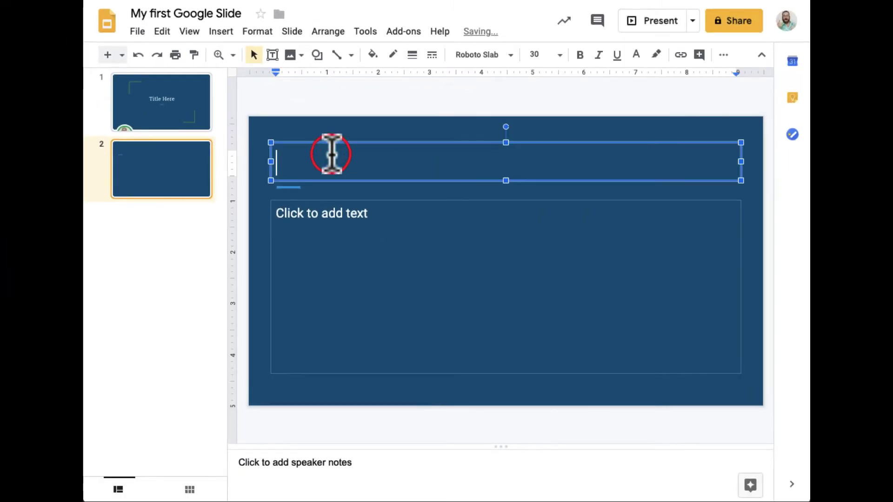
{"action": "type", "text": "T"}
{"action": "type", "text": "ubtitle"}
{"action": "left_click", "coordinate": [504, 284]}
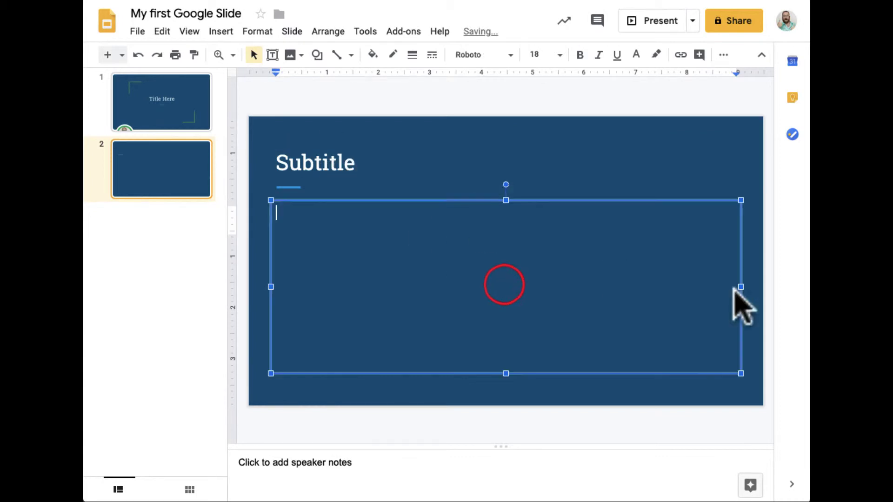
{"action": "left_click_drag", "start_coordinate": [741, 287], "coordinate": [491, 298]}
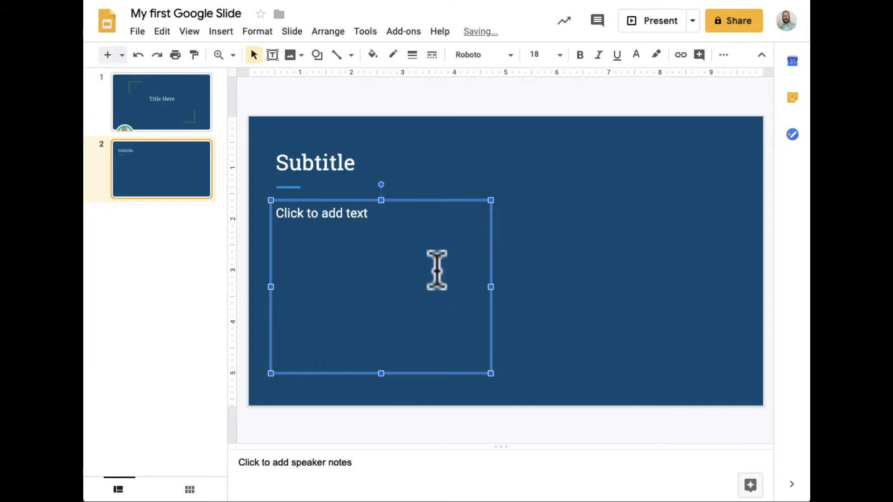
Insert the yellow Google Slides logo found by a web image search for 'google slides'
{"action": "left_click", "coordinate": [301, 56]}
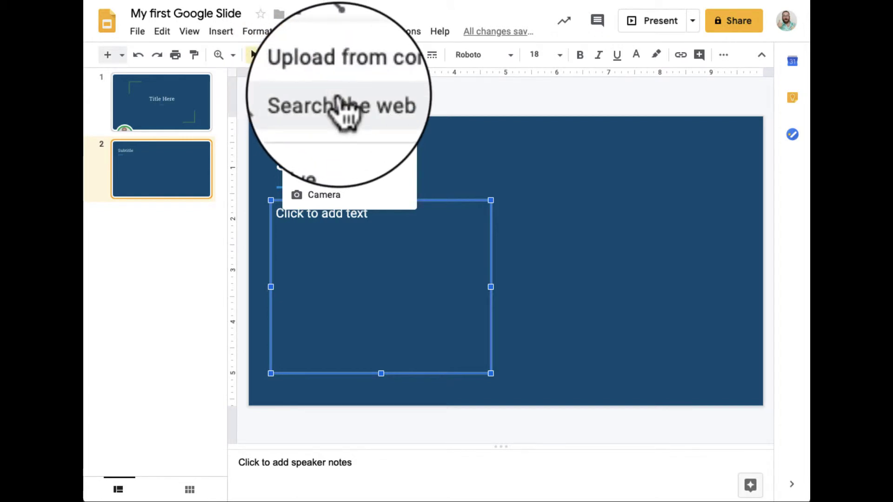
{"action": "left_click", "coordinate": [339, 95]}
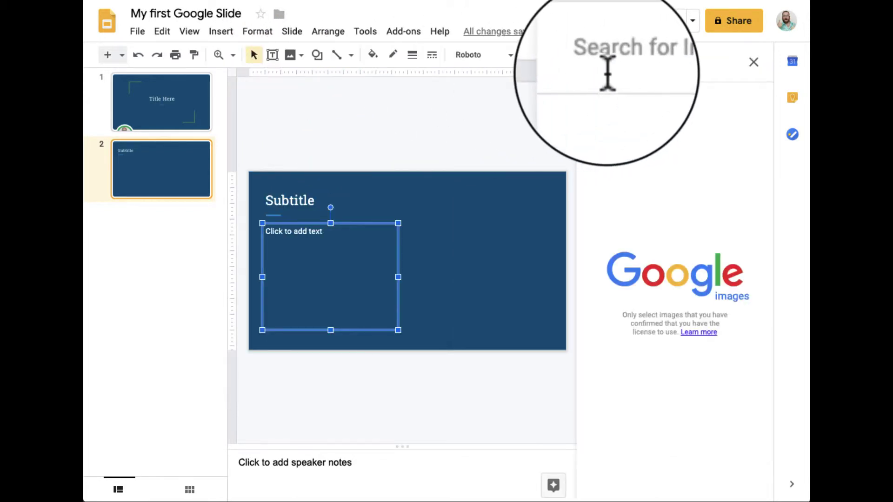
{"action": "left_click", "coordinate": [607, 77]}
{"action": "type", "text": "subtitle"}
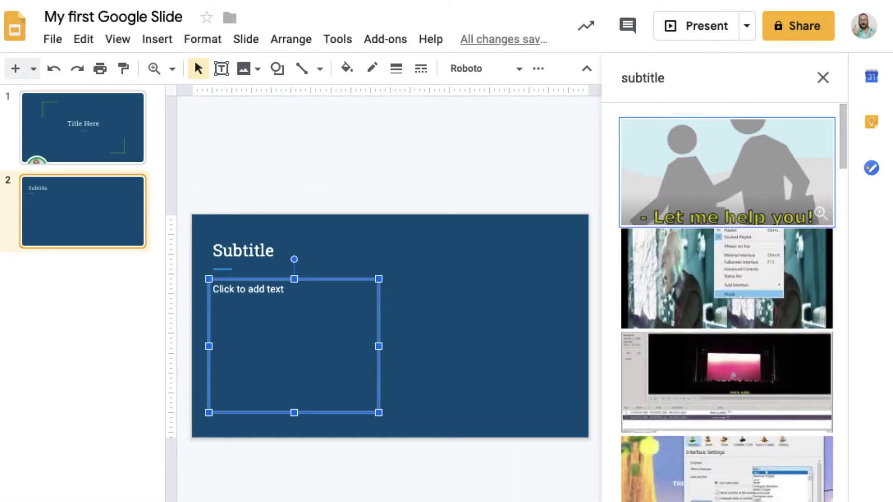
{"action": "left_click", "coordinate": [693, 77]}
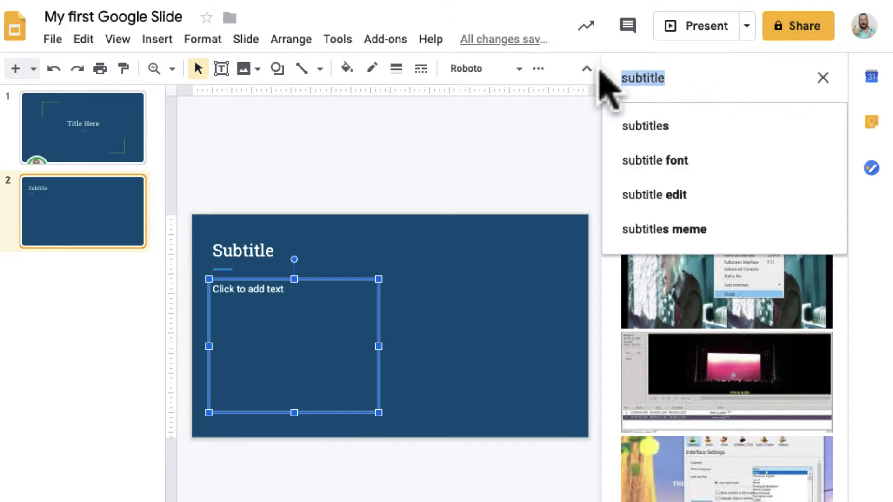
{"action": "type", "text": "google slid"}
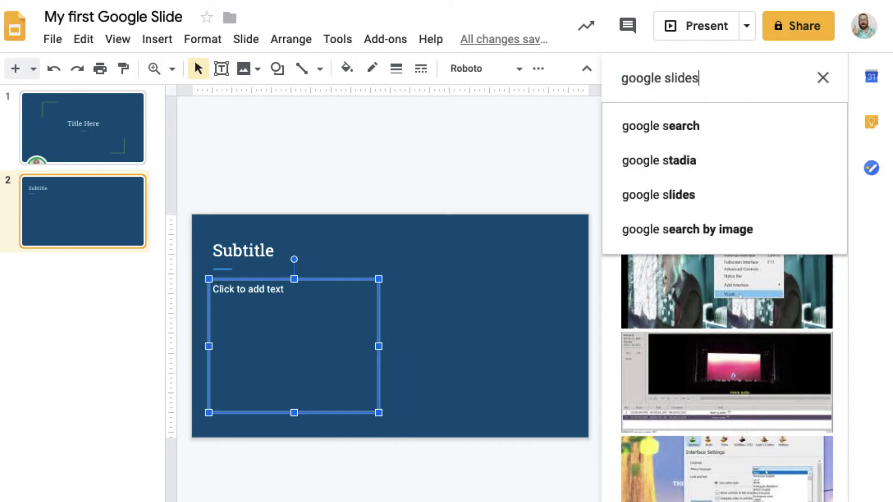
{"action": "type", "text": "es"}
{"action": "key", "text": "Return"}
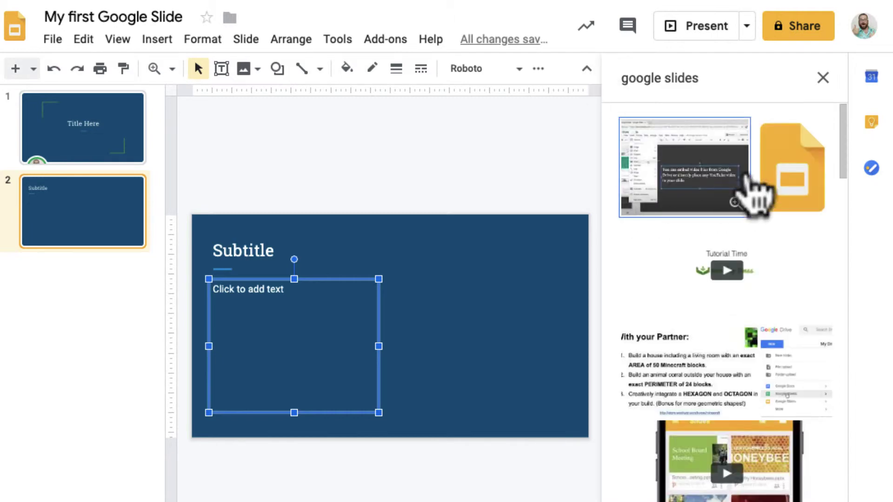
{"action": "left_click", "coordinate": [792, 159]}
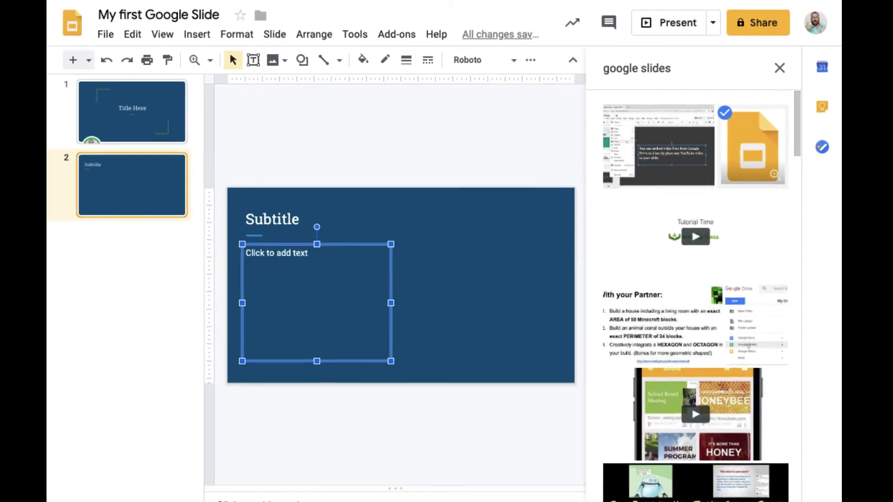
{"action": "left_click", "coordinate": [759, 501]}
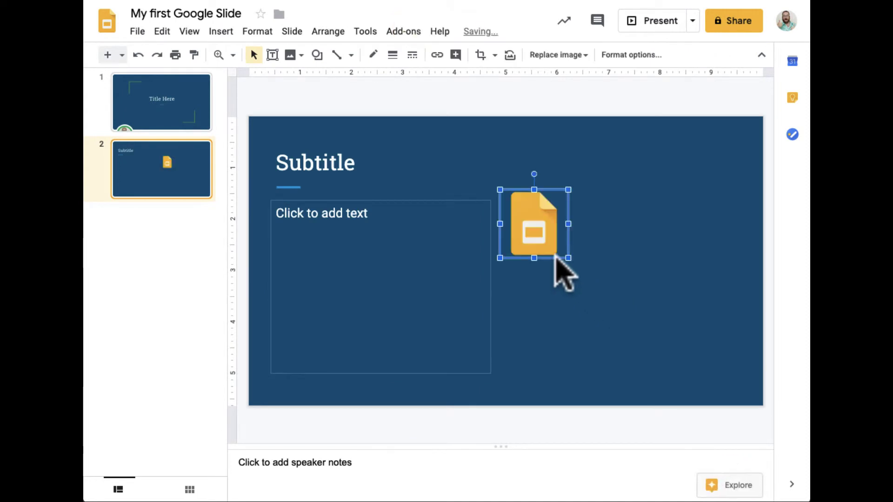
Reposition and enlarge the Slides logo to fill the right half of slide 2
{"action": "left_click_drag", "start_coordinate": [533, 236], "coordinate": [534, 174]}
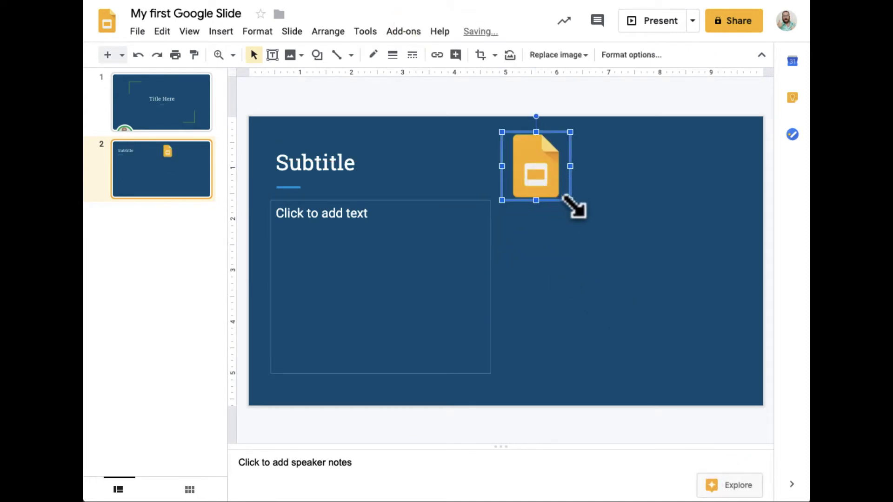
{"action": "left_click_drag", "start_coordinate": [570, 200], "coordinate": [687, 359]}
{"action": "mouse_move", "coordinate": [658, 297]}
{"action": "left_mouse_down"}
{"action": "mouse_move", "coordinate": [664, 319]}
{"action": "mouse_move", "coordinate": [663, 312]}
{"action": "left_mouse_up"}
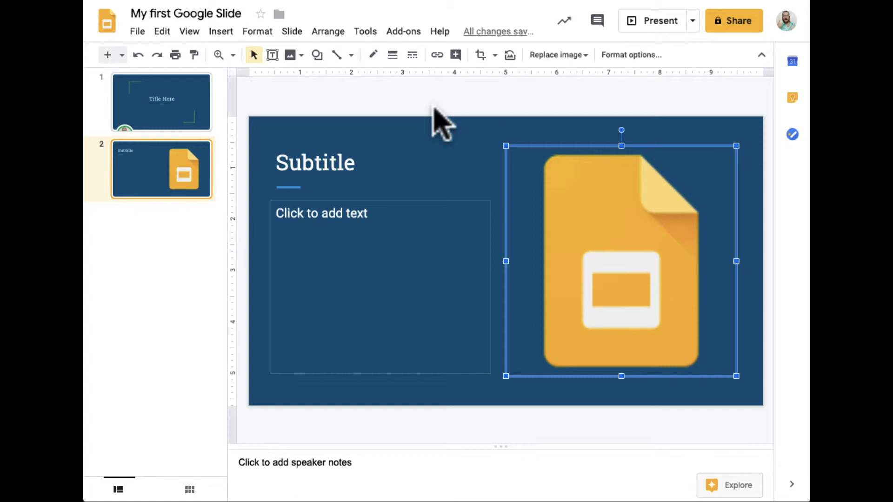
Share the presentation as editor with the suggested outside address, confirming the outside-organization prompt
{"action": "left_click", "coordinate": [741, 21]}
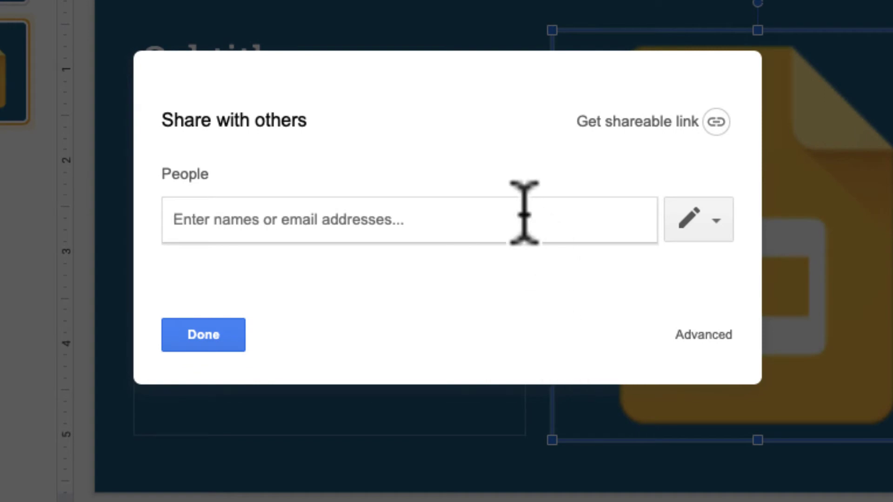
{"action": "left_click", "coordinate": [522, 213]}
{"action": "type", "text": "tech"}
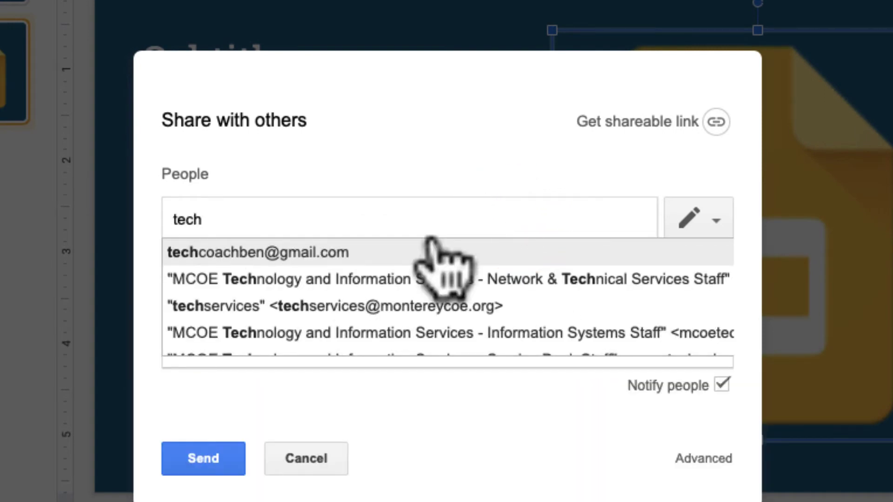
{"action": "left_click", "coordinate": [350, 247]}
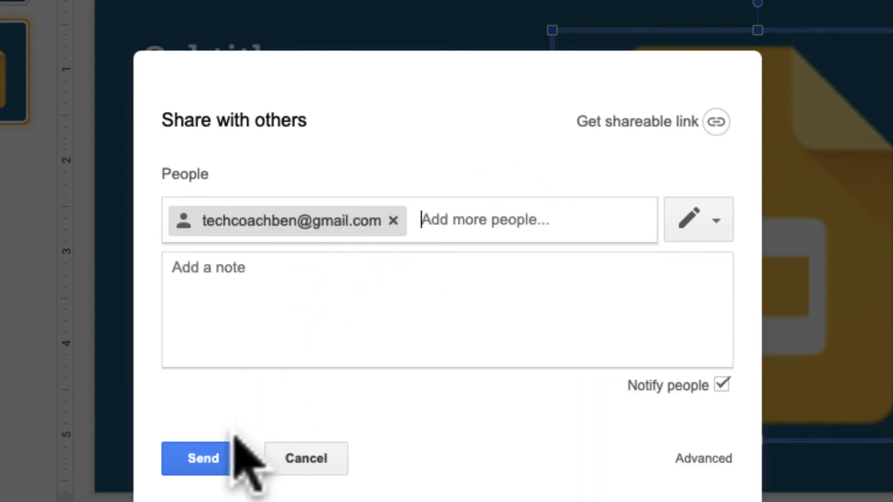
{"action": "left_click", "coordinate": [222, 446]}
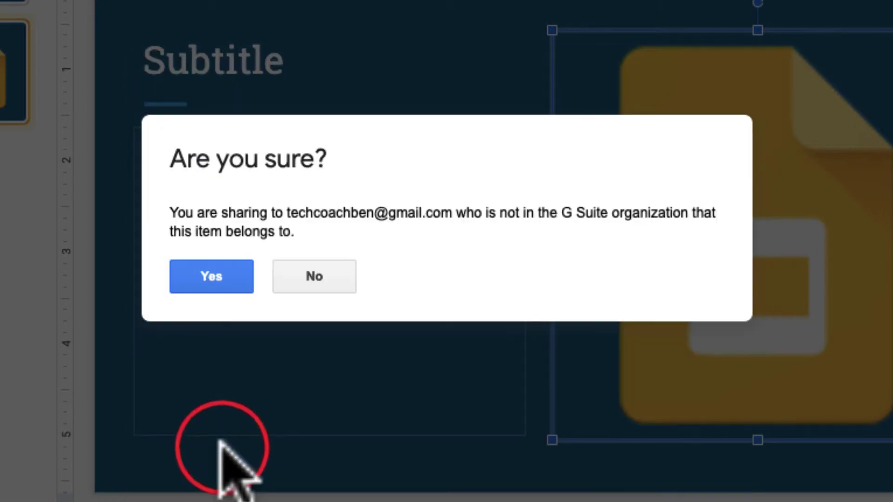
{"action": "left_click", "coordinate": [198, 279]}
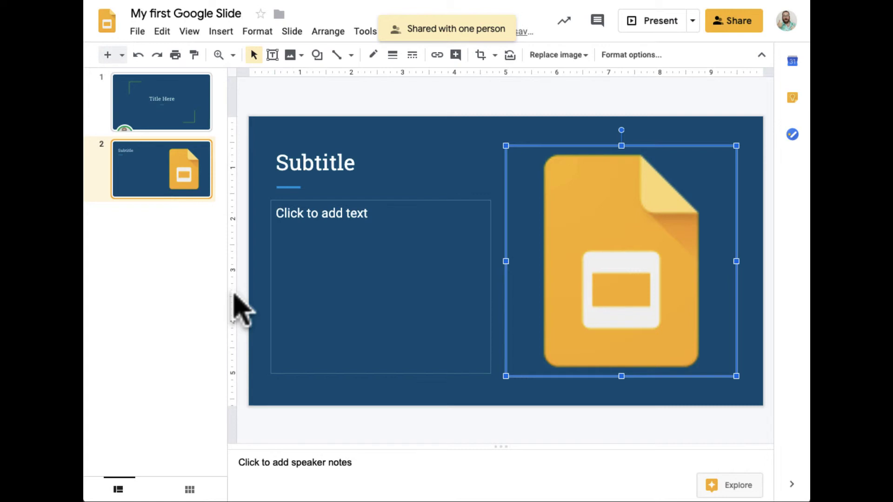
Post 'Add a Comment to the slide!' on slide 2's selected 'Subtitle' word, then resolve it
{"action": "left_click", "coordinate": [402, 237]}
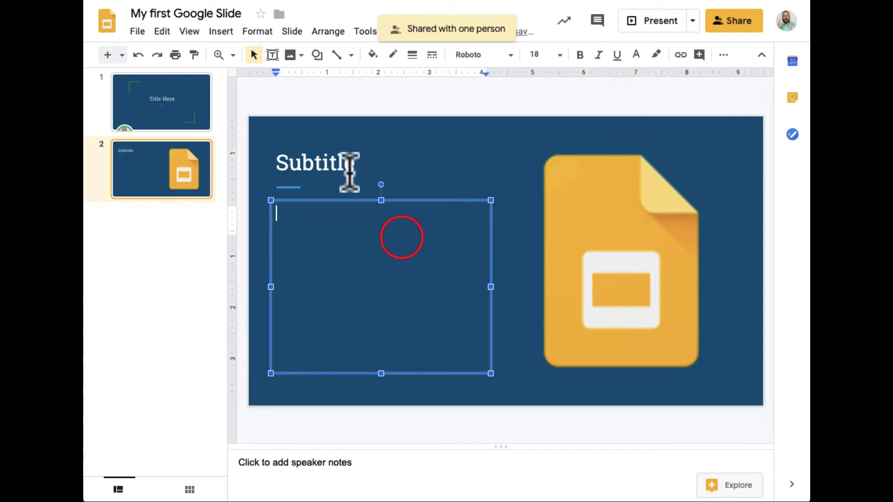
{"action": "left_click", "coordinate": [349, 171]}
{"action": "left_click_drag", "start_coordinate": [363, 162], "coordinate": [268, 162]}
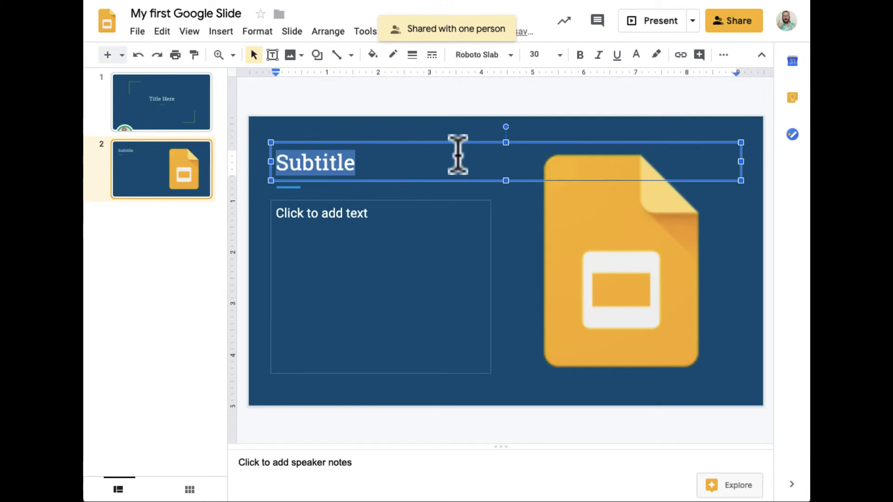
{"action": "left_click", "coordinate": [698, 54]}
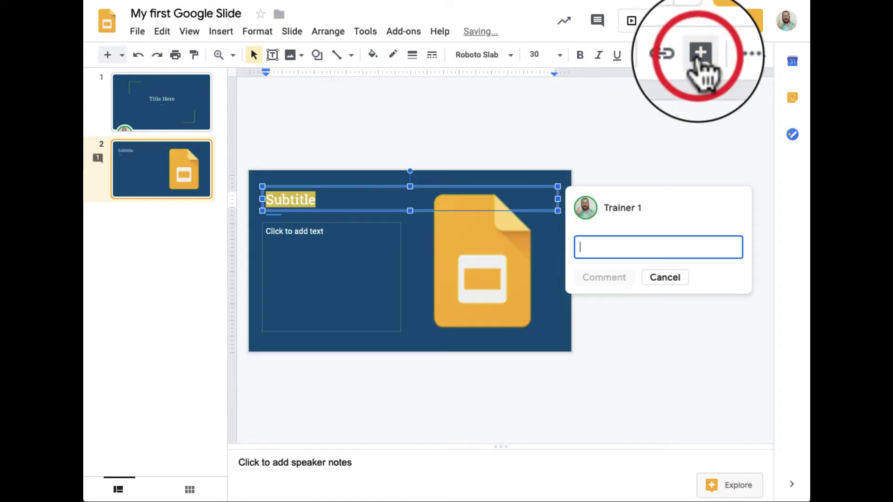
{"action": "type", "text": "Add a Comment to the sl"}
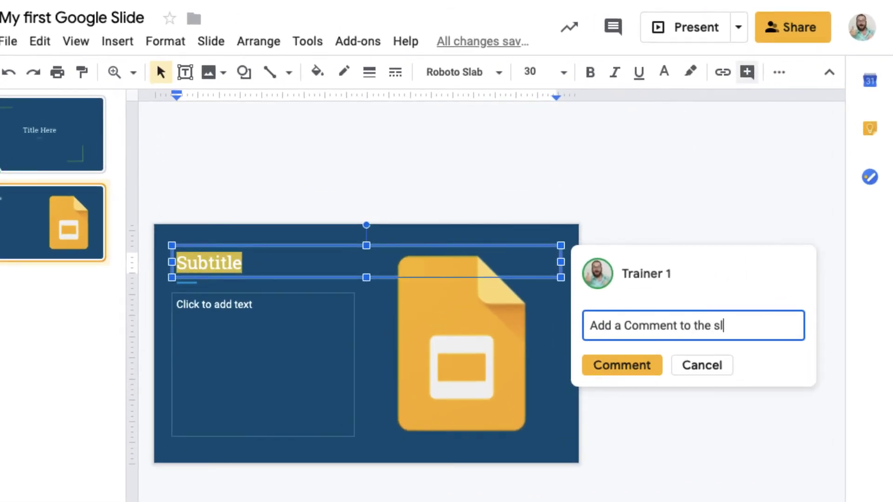
{"action": "type", "text": "ide!"}
{"action": "left_click", "coordinate": [613, 366]}
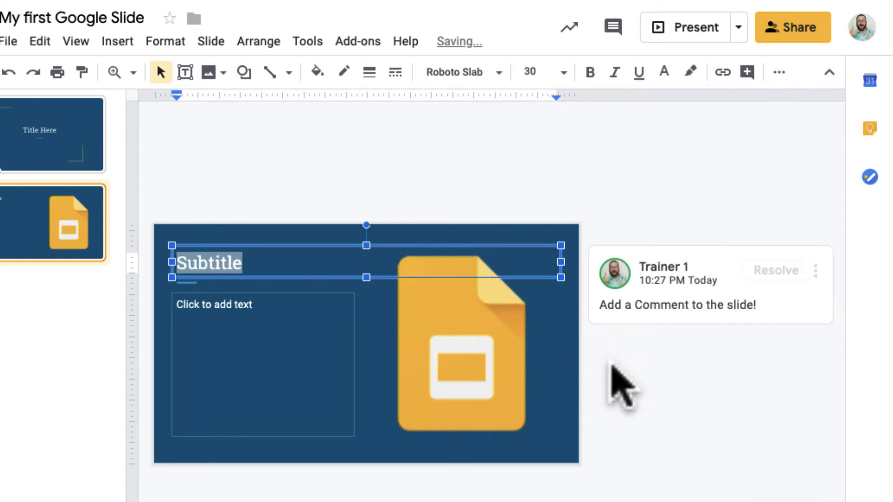
{"action": "left_click", "coordinate": [684, 405]}
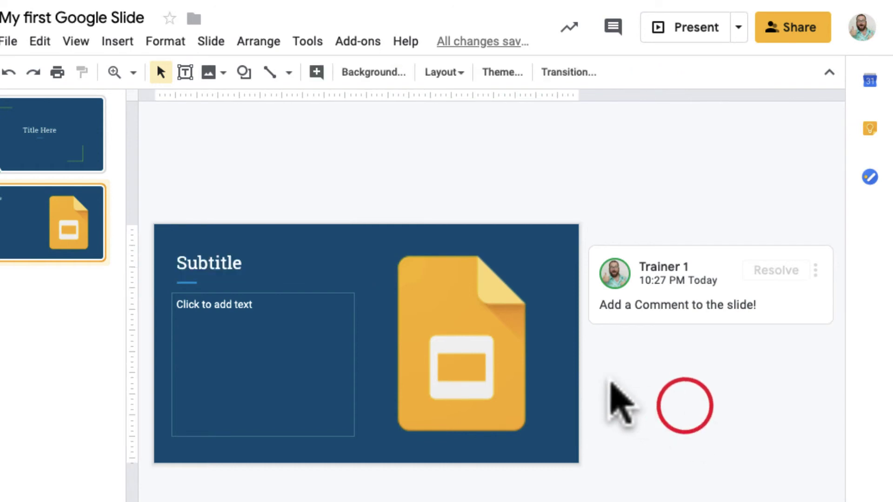
{"action": "left_click", "coordinate": [785, 274]}
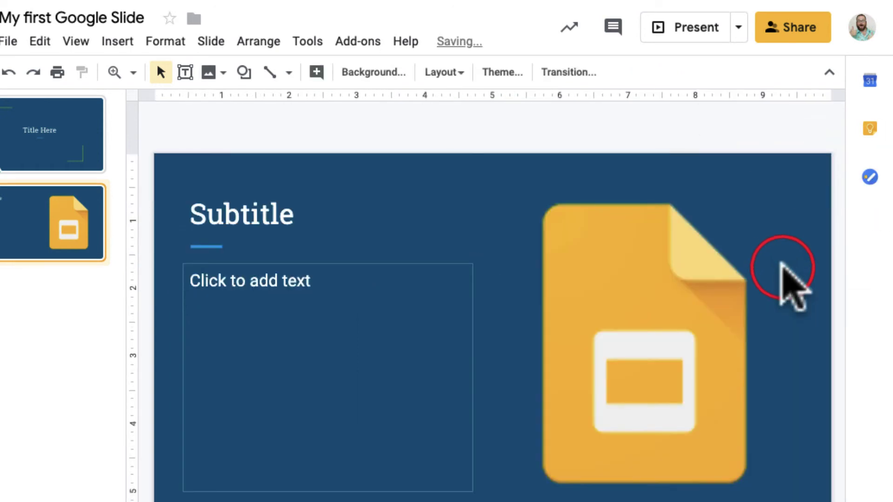
Enter 'Here they are!' in slide 2's speaker notes box
{"action": "left_click", "coordinate": [310, 463]}
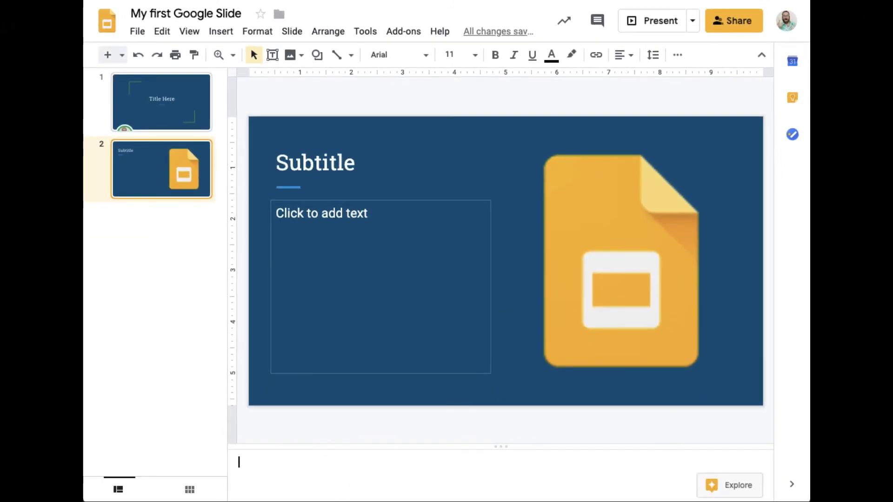
{"action": "type", "text": "Here"}
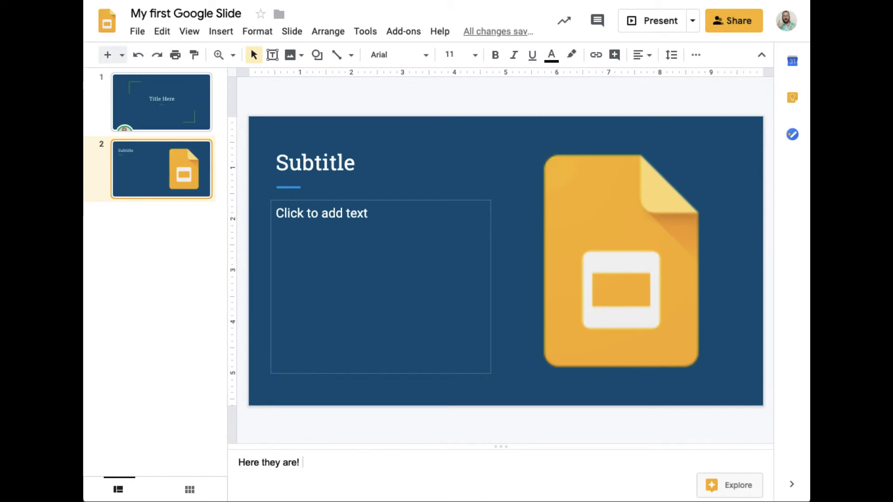
{"action": "type", "text": "they are!"}
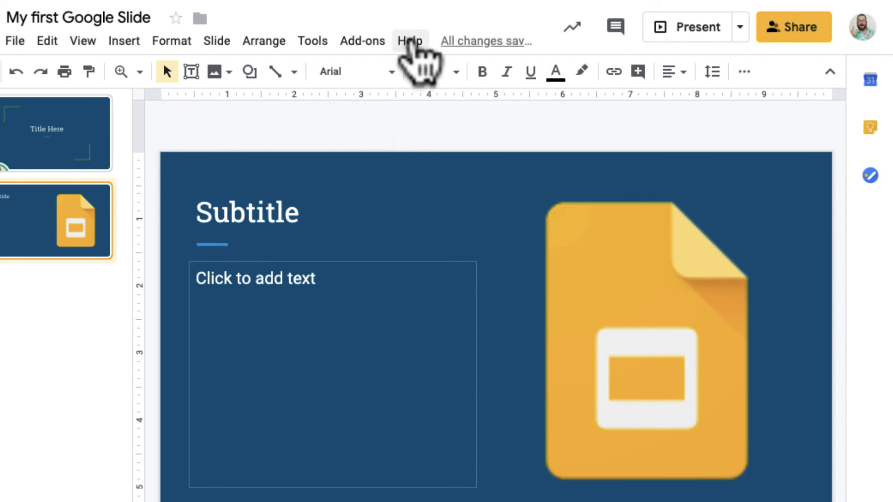
{"action": "left_click", "coordinate": [409, 42]}
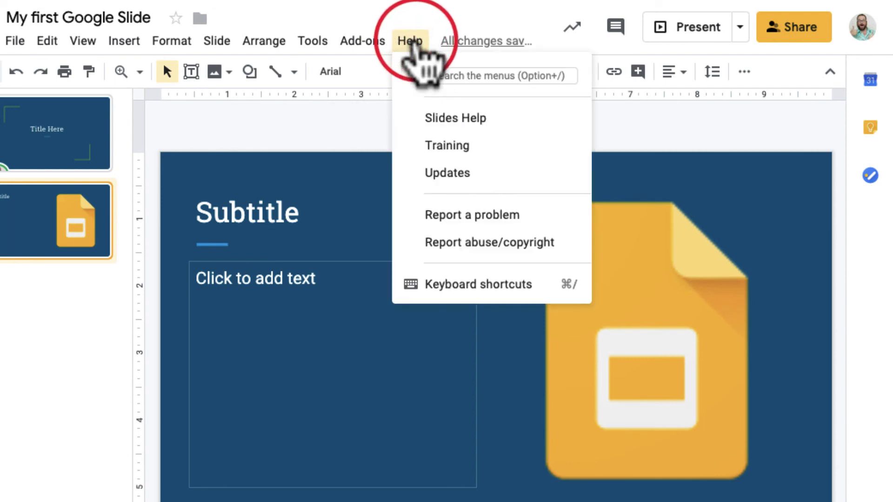
{"action": "left_click", "coordinate": [436, 112]}
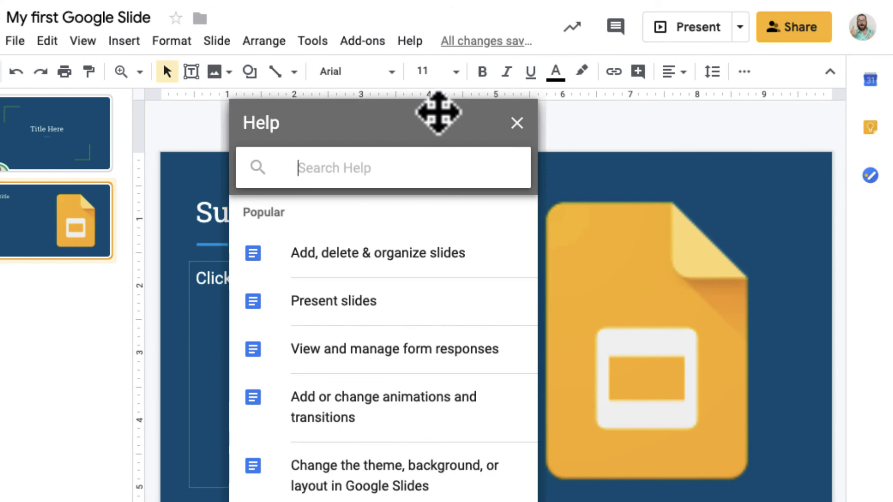
{"action": "type", "text": "slide ba"}
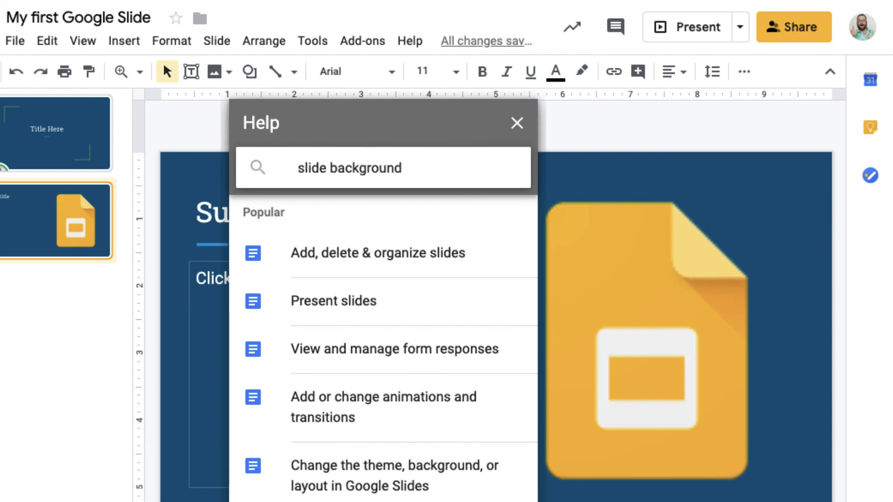
{"action": "type", "text": "ckground"}
{"action": "key", "text": "Return"}
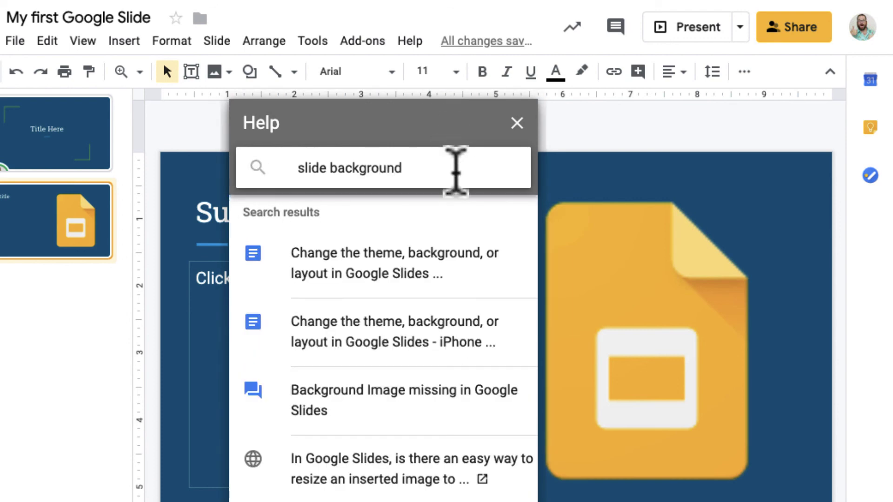
{"action": "left_click", "coordinate": [462, 272]}
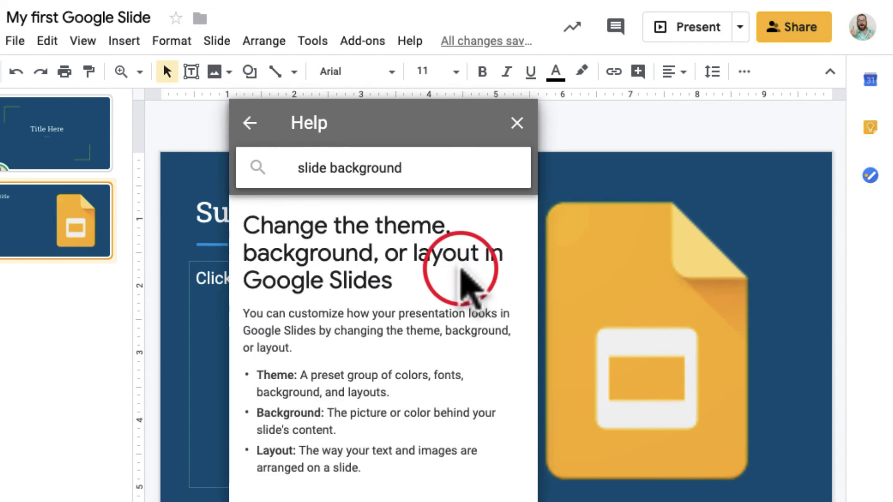
{"action": "scroll", "coordinate": [462, 272], "scroll_direction": "down", "scroll_amount": 5}
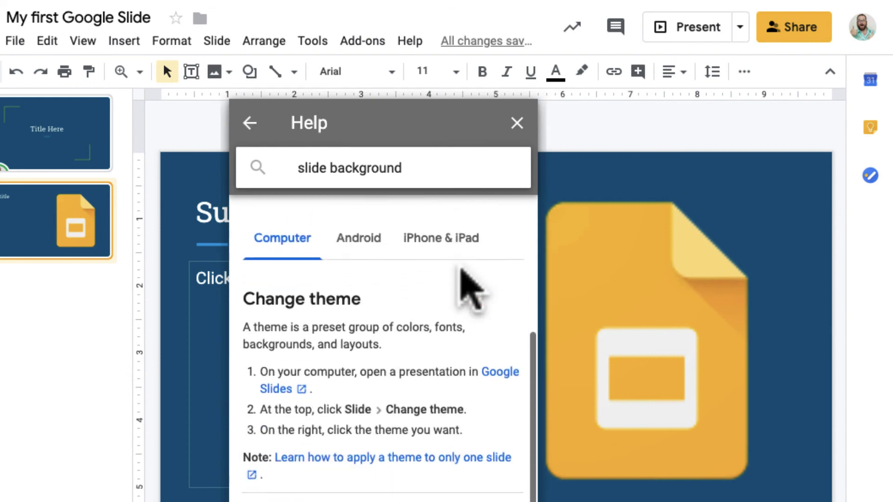
{"action": "left_click", "coordinate": [517, 123]}
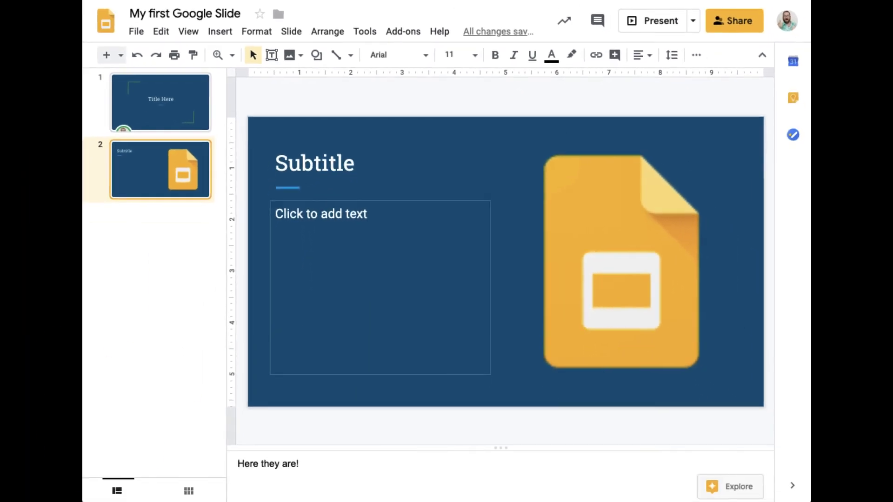